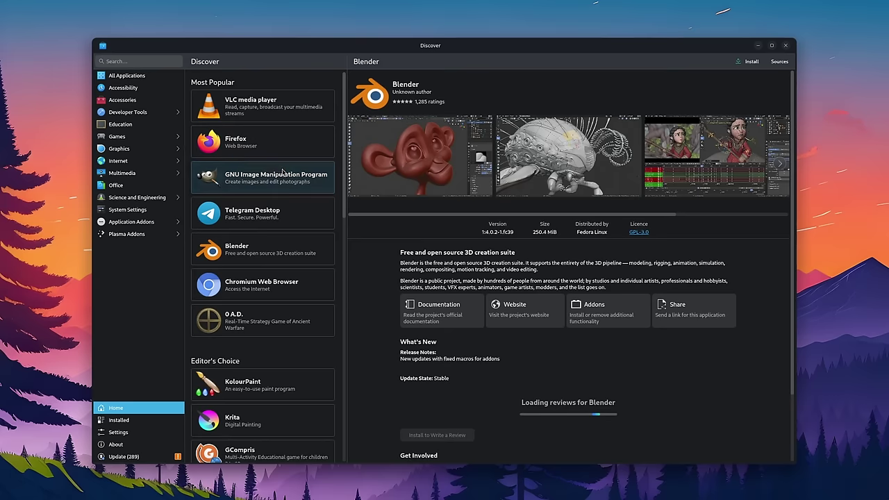
# Open the GNU Image Manipulation Program's page in the Discover software store
pyautogui.click(283, 178)
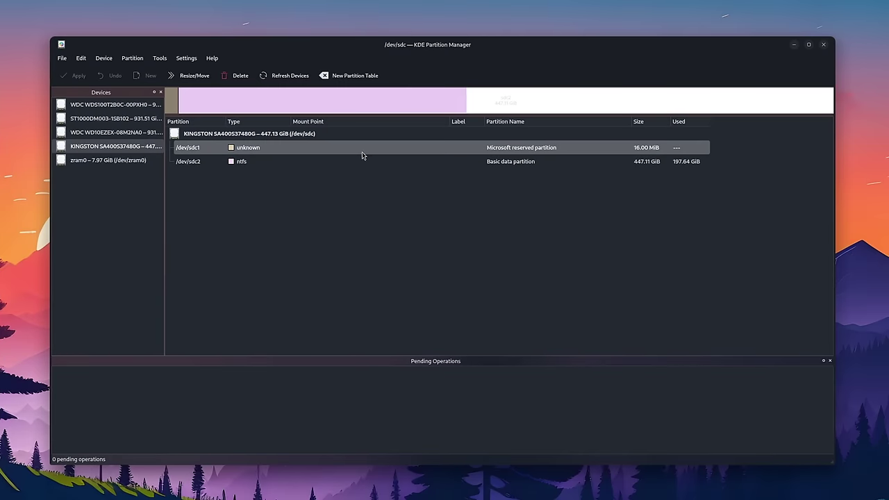
# Select the Microsoft reserved partition /dev/sdc1 of the KINGSTON drive in KDE Partition Manager
pyautogui.click(360, 158)
pyautogui.click(362, 149)
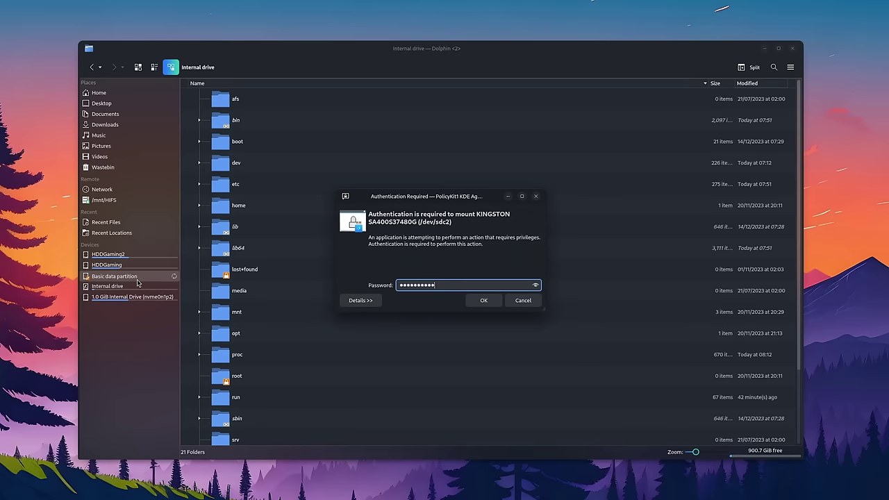
# Submit the account password to mount the Basic data partition in Dolphin, and open the Screenshots folder inside the user's Pictures folder
pyautogui.press('Return')
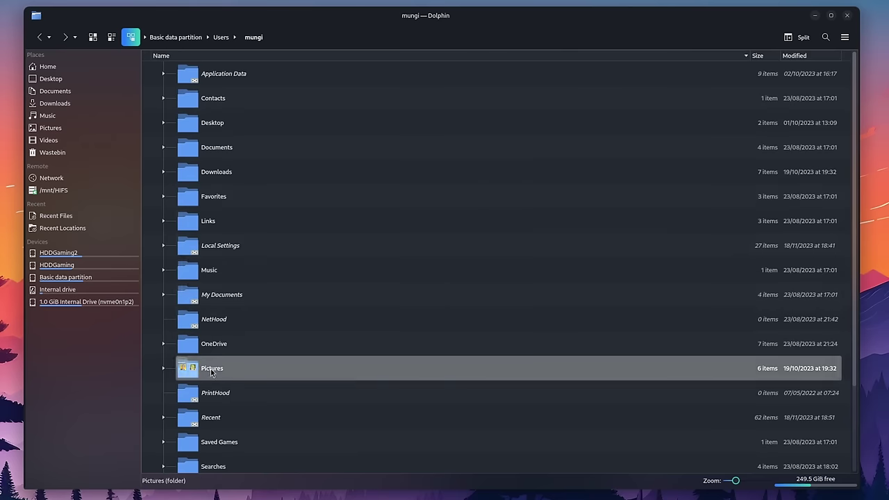
pyautogui.doubleClick(208, 367)
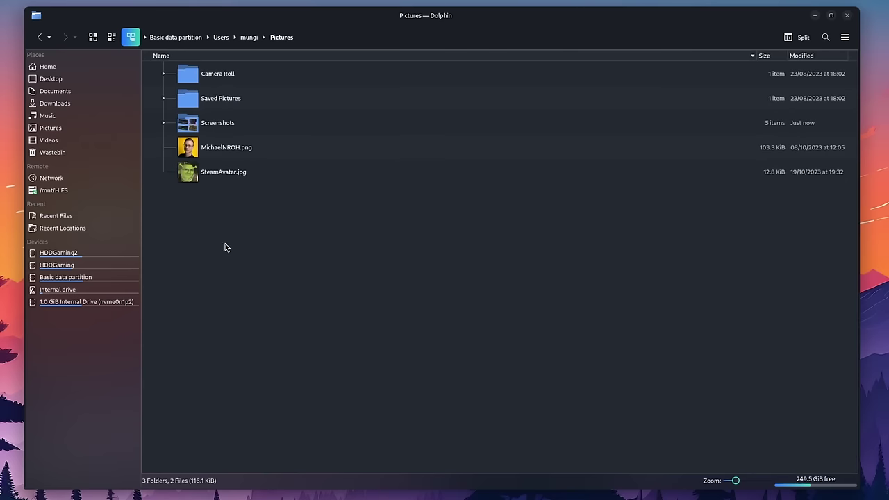
pyautogui.doubleClick(222, 123)
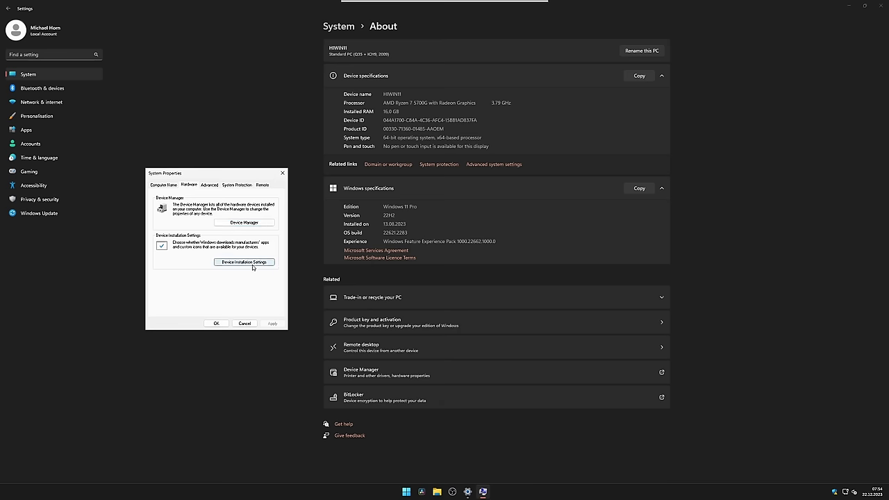
# Open the Device Installation Settings from the hardware section of Windows System Properties
pyautogui.click(253, 263)
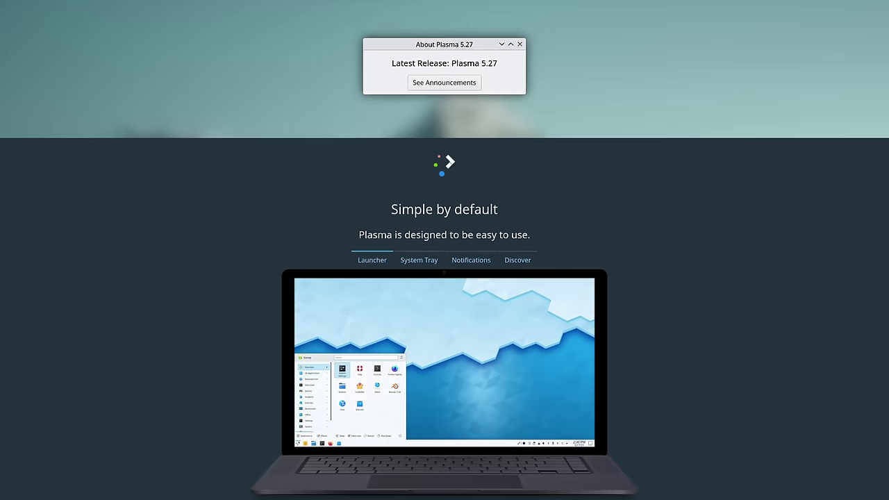
# Look through the KDE Plasma feature page and the app store's recently updated and verified apps
pyautogui.scroll(-3, 444, 277)
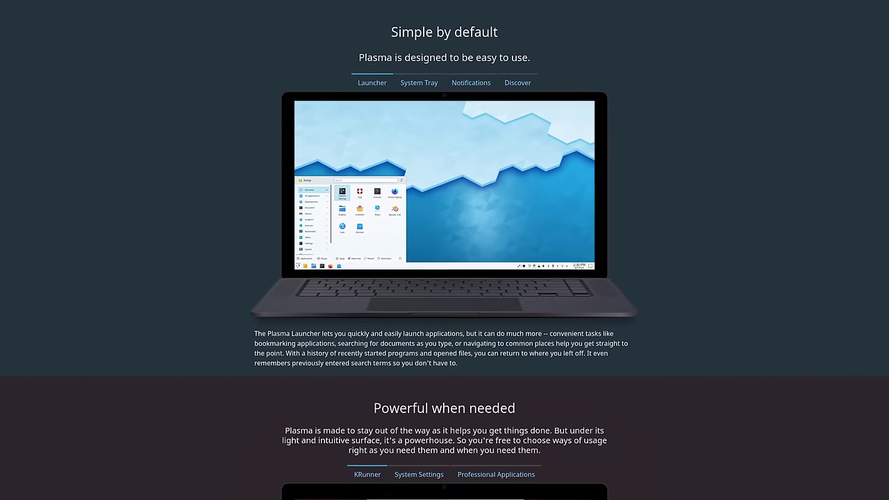
pyautogui.scroll(-1, 445, 278)
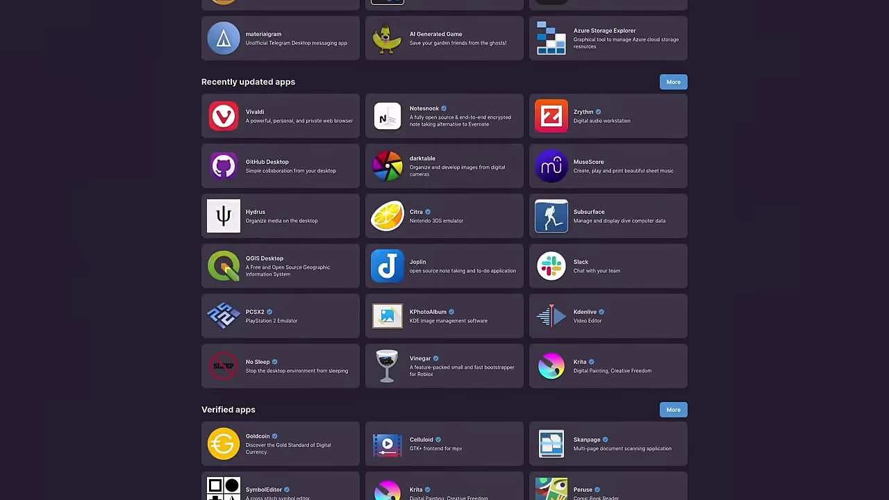
pyautogui.scroll(-15, 444, 250)
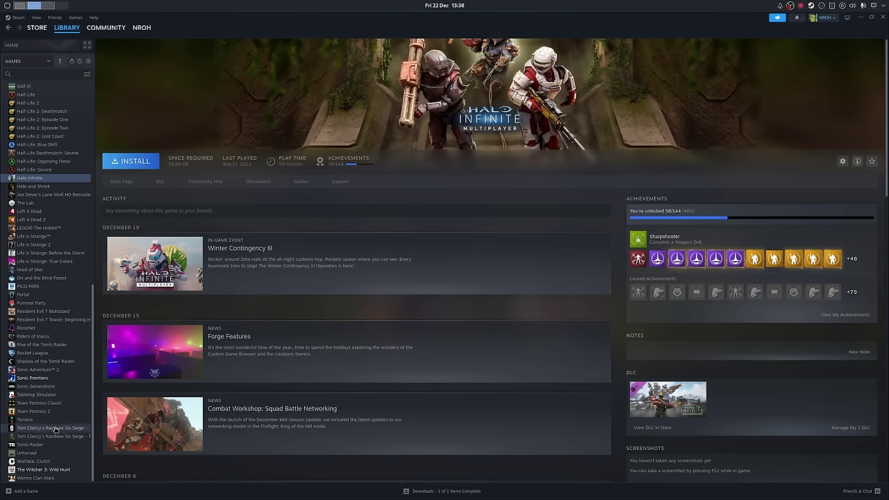
# Switch to Steam and show the library page of Tom Clancy's Rainbow Six Siege
pyautogui.click(44, 429)
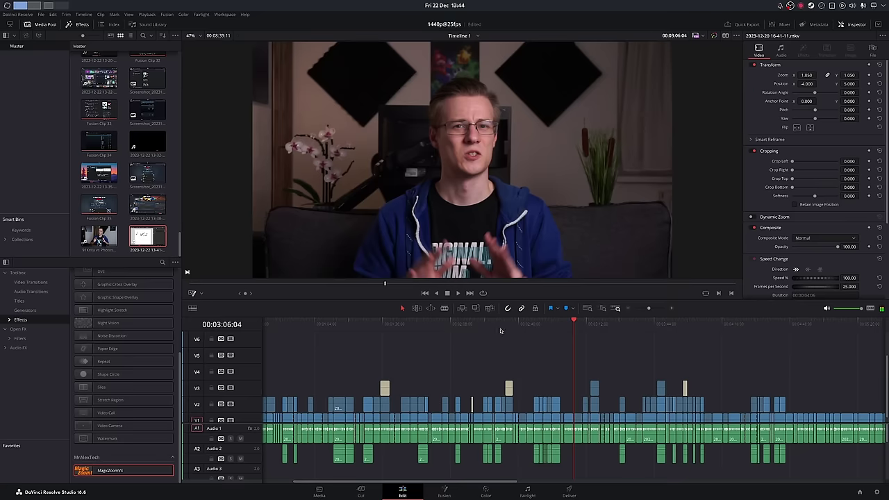
# Switch to DaVinci Resolve and scrub the playhead to an earlier point in Timeline 1
pyautogui.moveTo(575, 324); pyautogui.dragTo(488, 327)
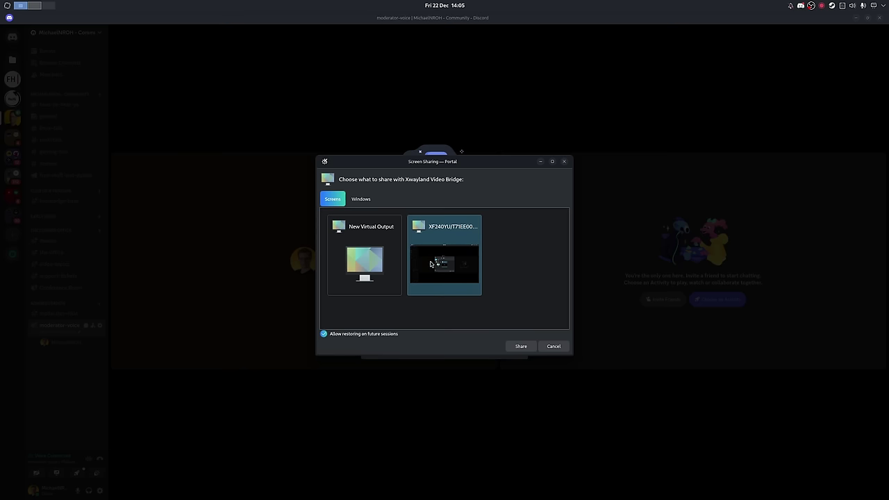
# Share the physical monitor's screen with Xwayland Video Bridge for the Discord call, allowing restoring on future sessions
pyautogui.click(532, 348)
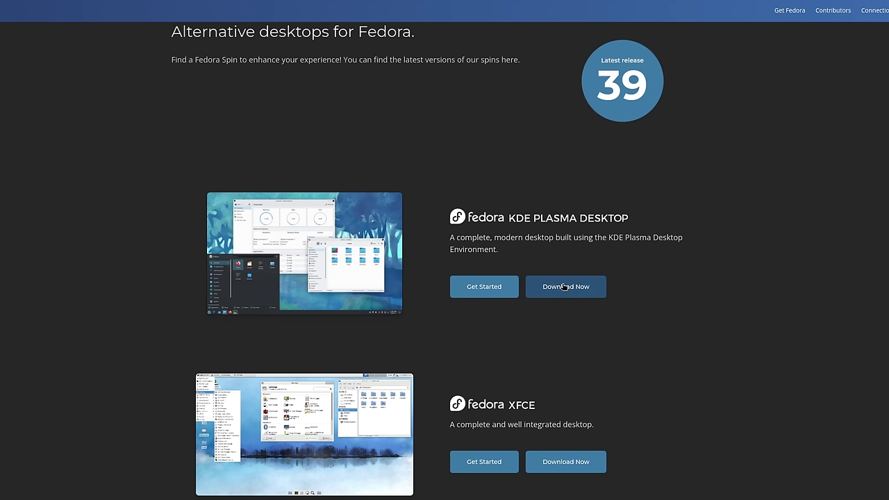
# Request the Fedora KDE Plasma Desktop download on the Fedora Spins website
pyautogui.click(564, 287)
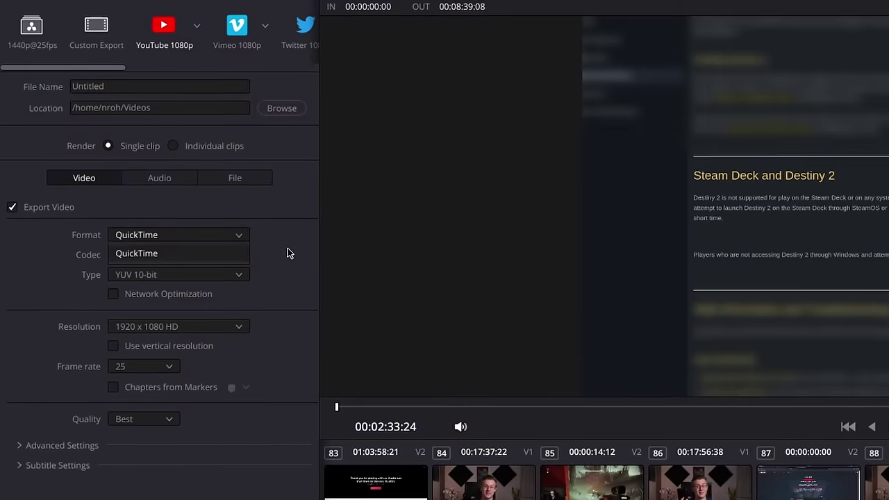
# Set the export codec to GoPro CineForm for the QuickTime render in DaVinci Resolve
pyautogui.click(229, 254)
pyautogui.click(224, 257)
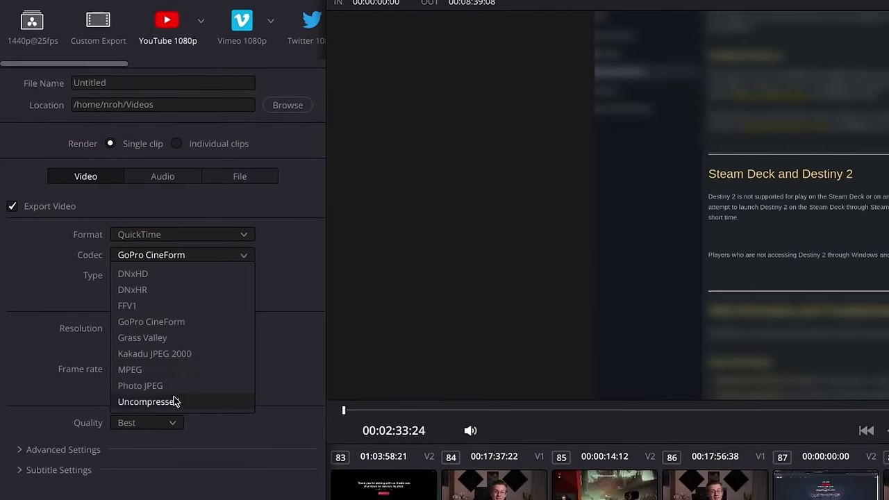
pyautogui.click(188, 323)
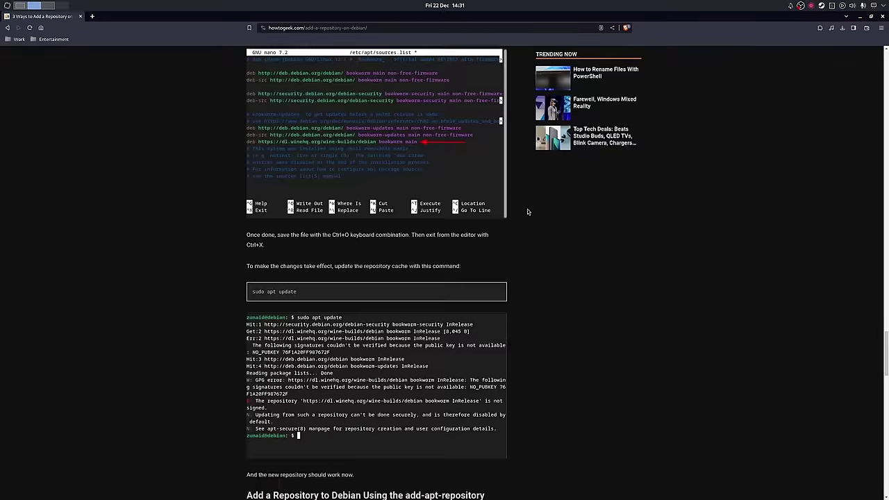
# Read the How-To Geek article on adding a repository to Debian, continuing towards the add-apt-repository section
pyautogui.scroll(-2, 527, 211)
pyautogui.scroll(-3, 271, 169)
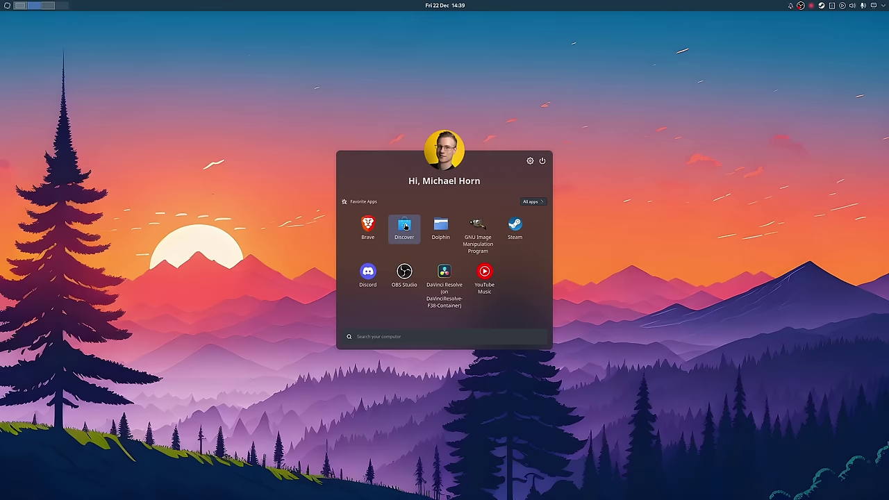
# Open Discover and search the software store for google chrome
pyautogui.click(404, 226)
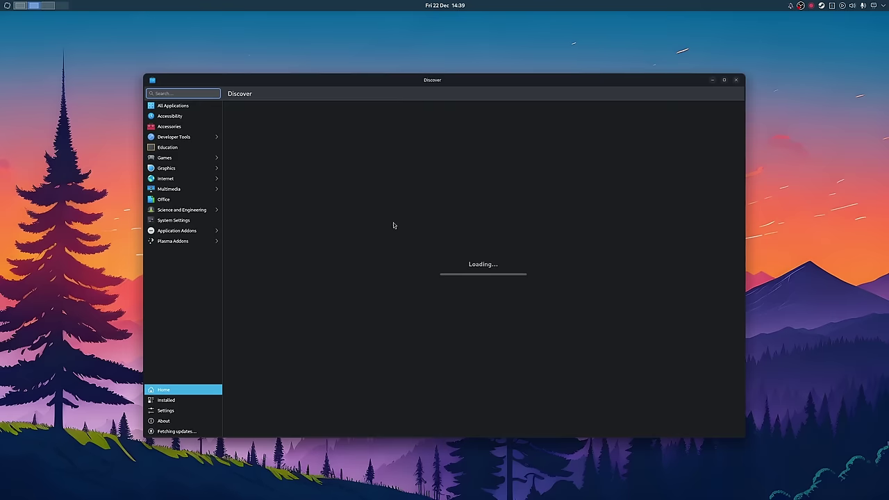
pyautogui.write('google chrome')
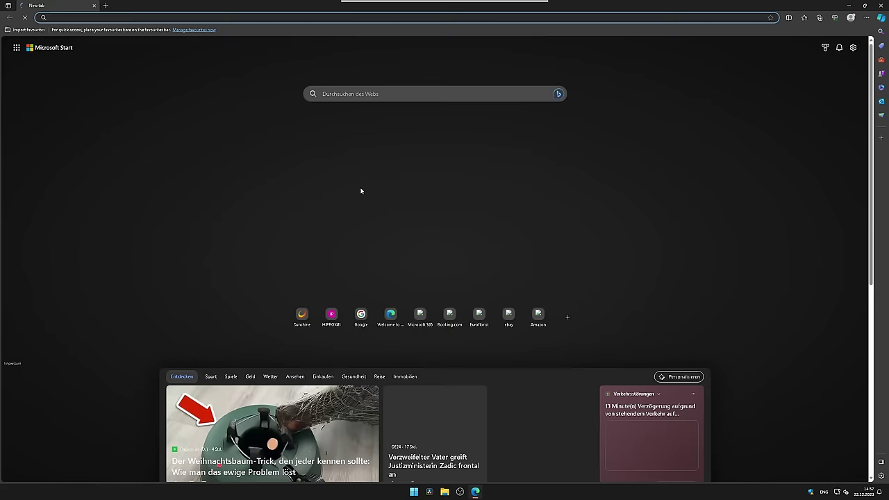
# Search the web for chrome in Microsoft Edge and open the Google Chrome website
pyautogui.write('chrome')
pyautogui.press('Return')
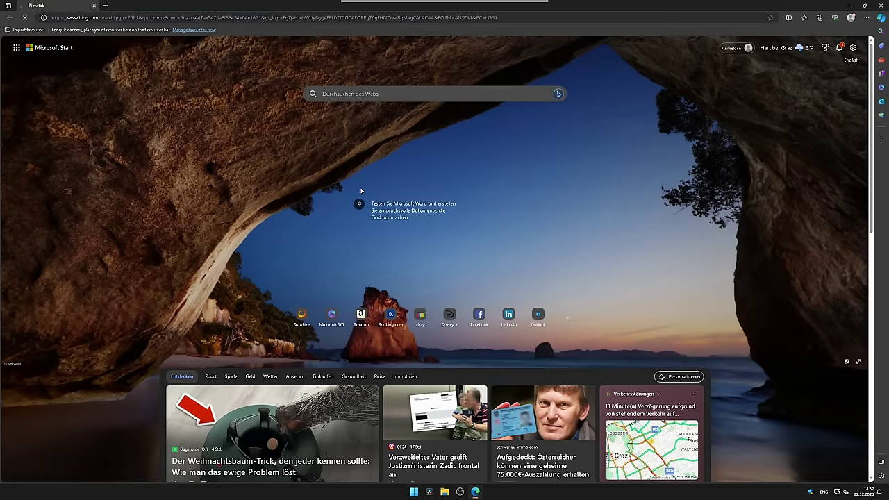
pyautogui.click(183, 179)
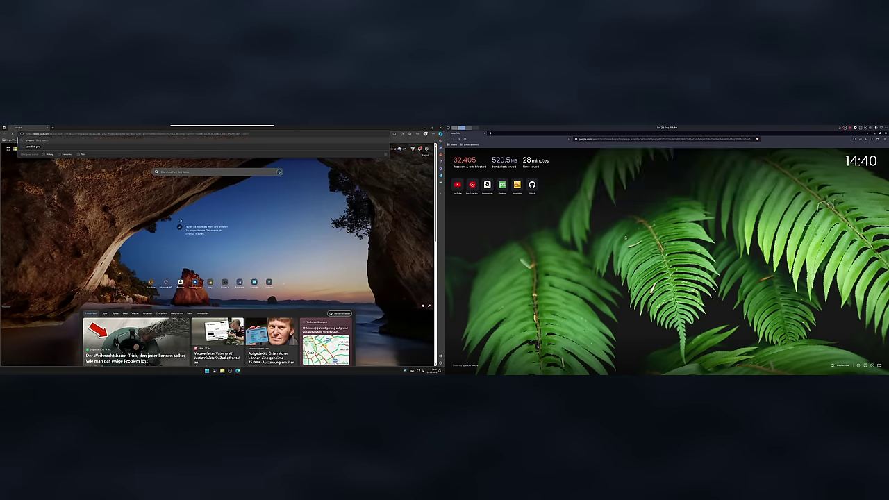
pyautogui.press('Return')
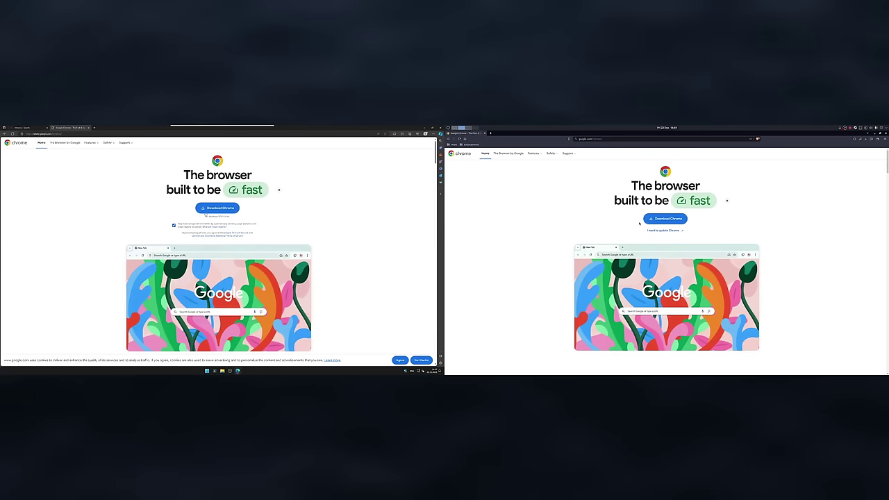
# Request the Chrome download in both the Linux and the Windows browser
pyautogui.click(665, 219)
pyautogui.click(217, 210)
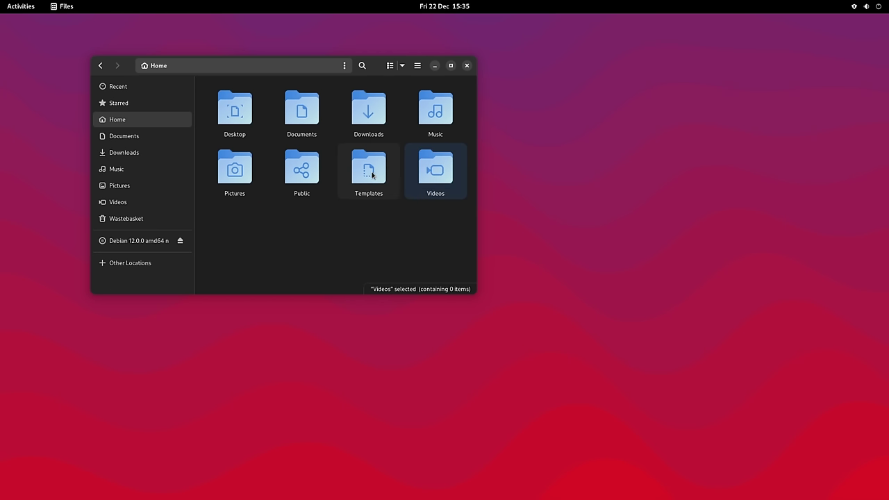
pyautogui.rightClick(343, 217)
pyautogui.click(337, 250)
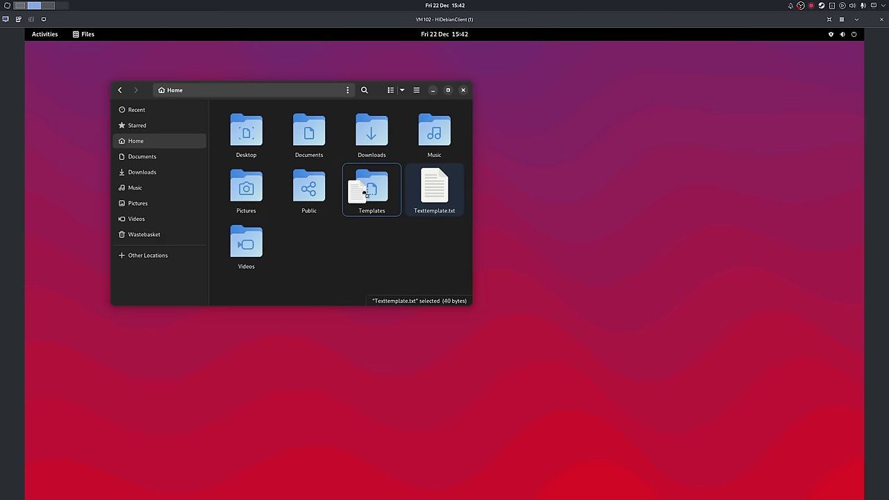
# Move Texttemplate.txt from Home into the Templates folder, replacing the existing copy, and create a new document from that template
pyautogui.moveTo(365, 193); pyautogui.dragTo(366, 194)
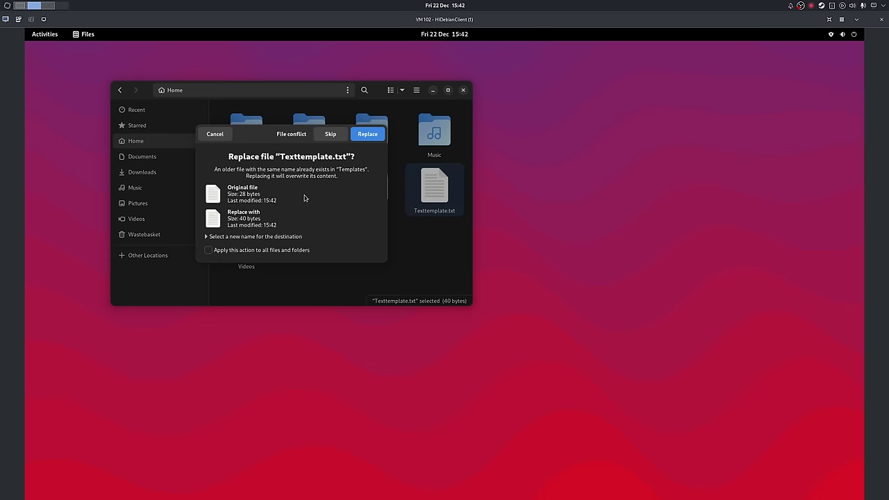
pyautogui.click(368, 134)
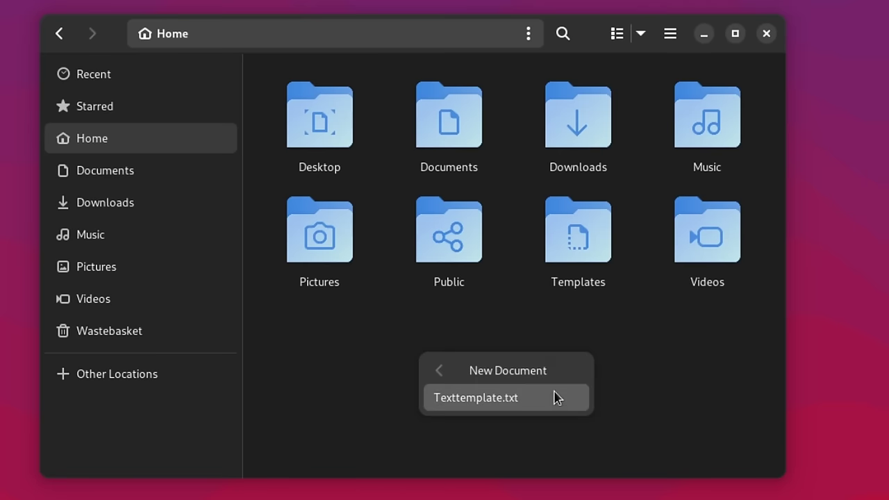
pyautogui.click(363, 267)
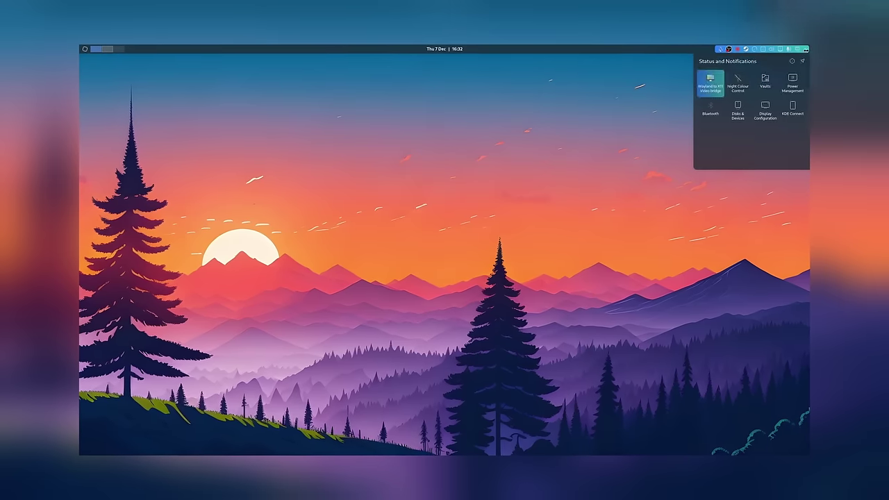
# Search the KDE Plasma application launcher for dol to find Dolphin
pyautogui.press('super')
pyautogui.write('dol')
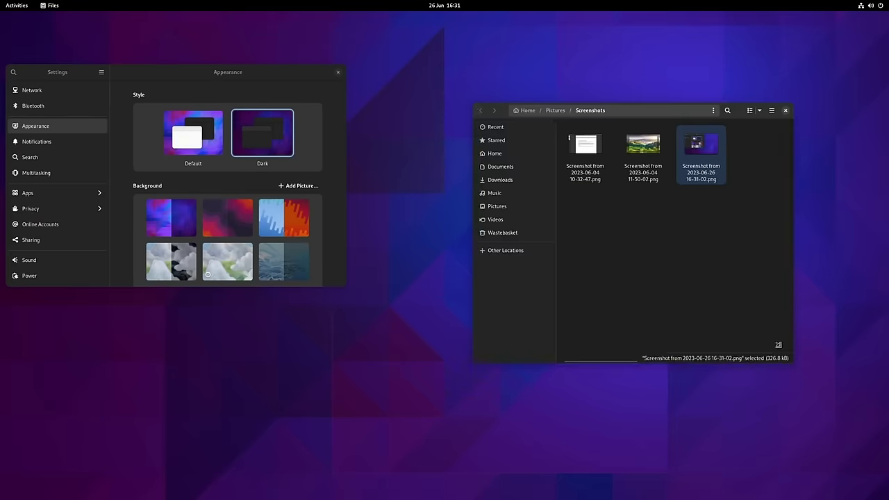
# Shrink the GNOME Files window showing the Screenshots folder, and display the grid of all applications
pyautogui.moveTo(789, 364); pyautogui.dragTo(554, 334)
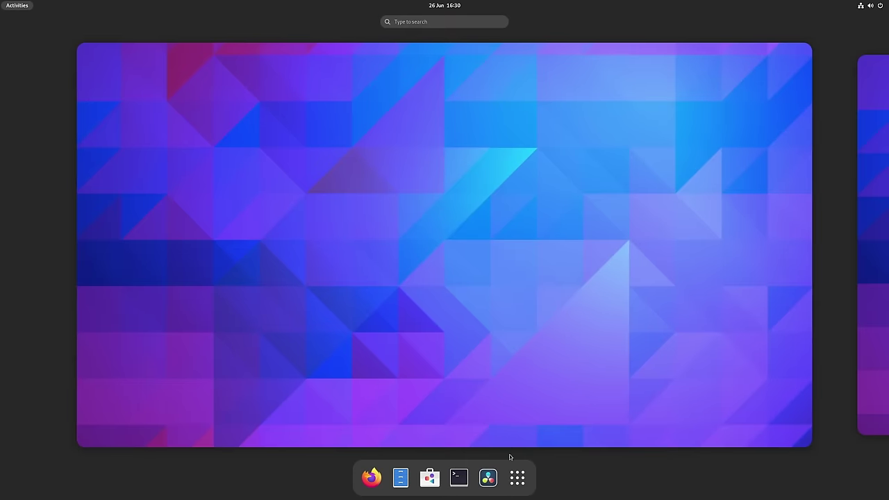
pyautogui.click(518, 477)
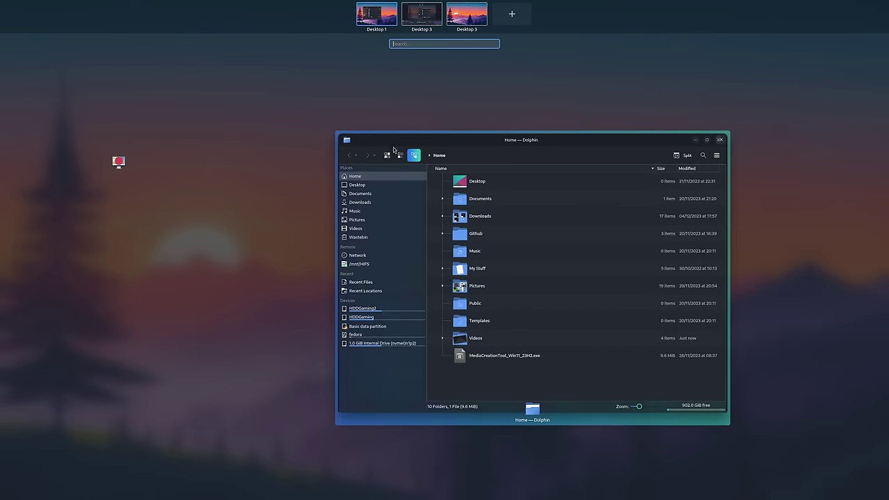
# Move the Dolphin window up towards the virtual desktops in the KDE Plasma overview
pyautogui.moveTo(393, 150); pyautogui.dragTo(442, 121)
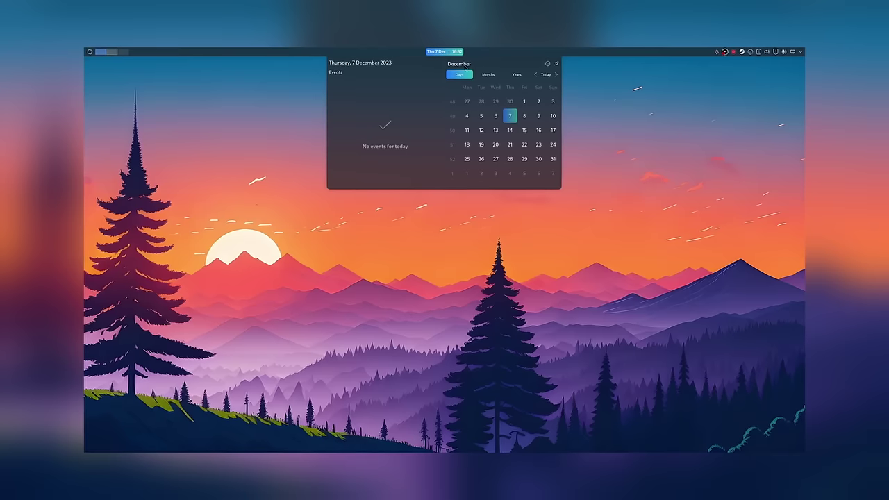